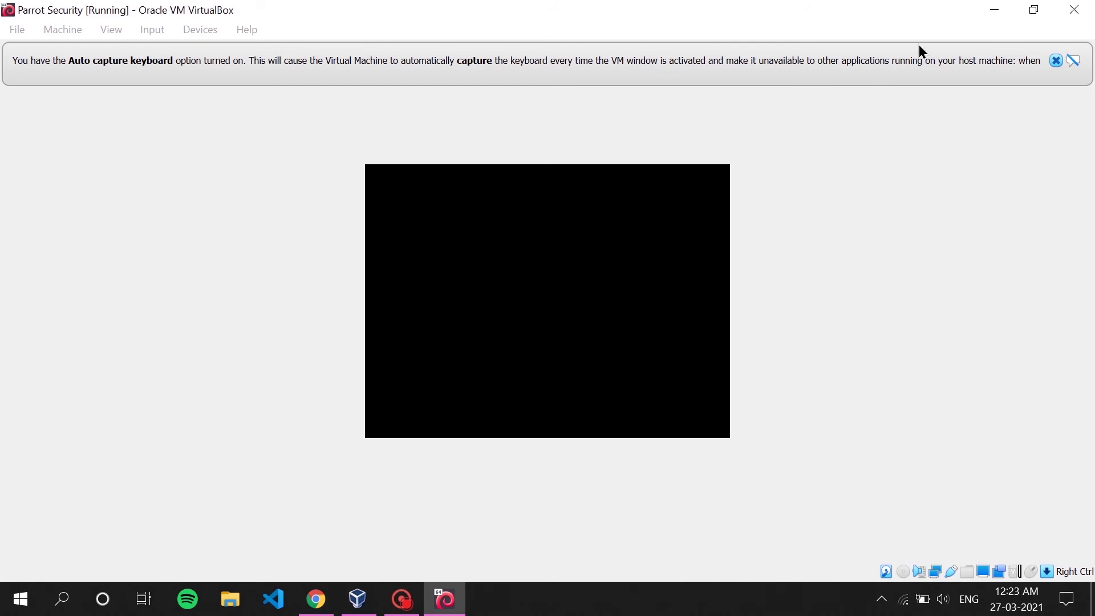
- Boot the virtual machine with the default Parrot GNU/Linux entry and dismiss the VirtualBox notices and the Parrot Updater notification
{"action": "left_click", "coordinate": [1056, 61]}
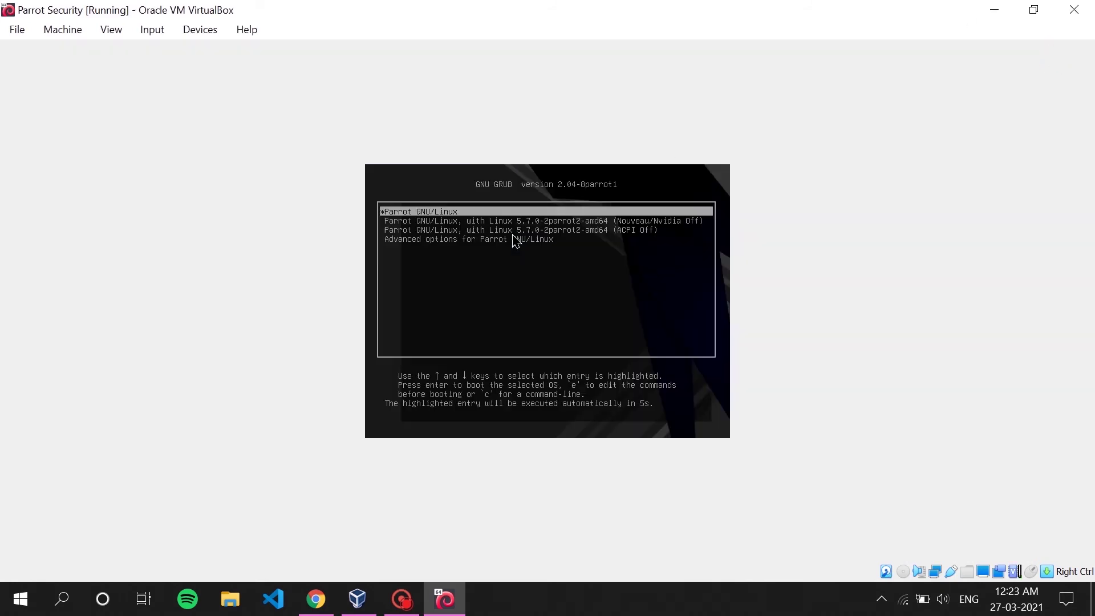
{"action": "key", "text": "Return"}
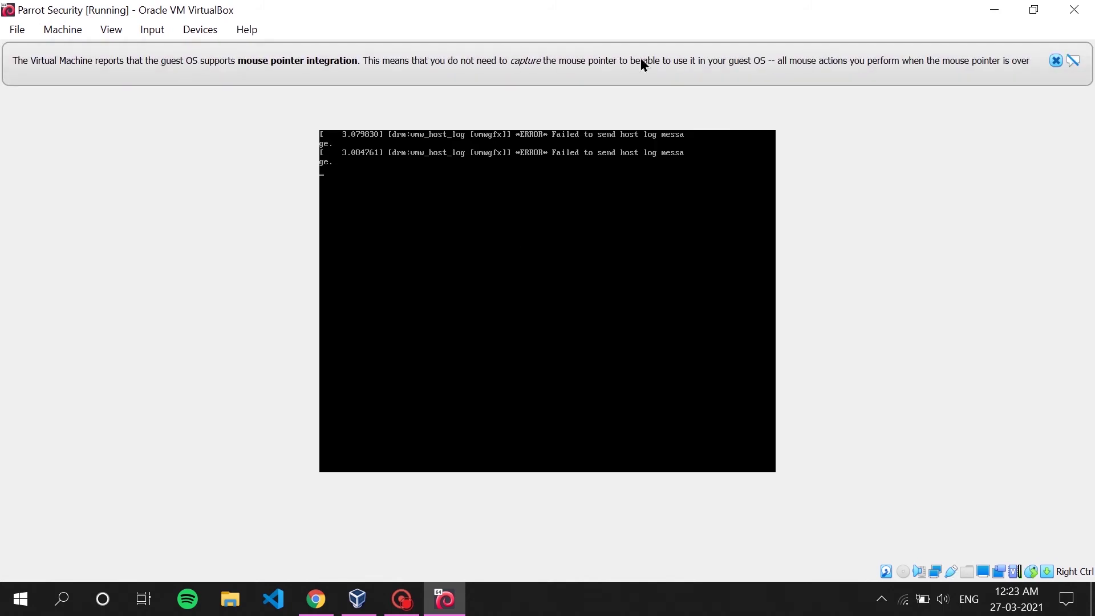
{"action": "left_click", "coordinate": [1055, 62]}
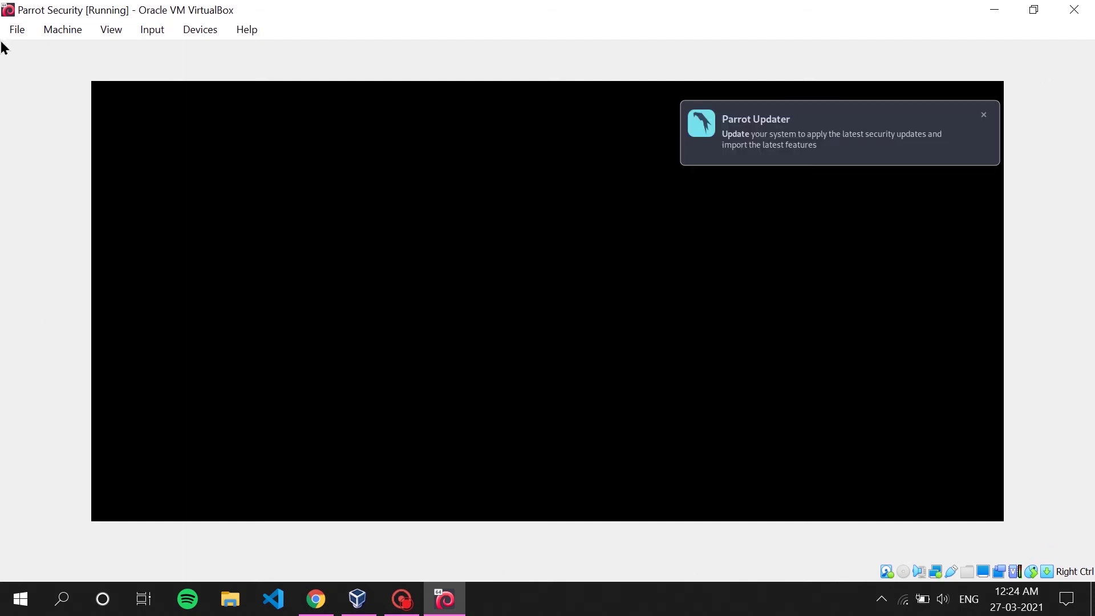
{"action": "left_click", "coordinate": [984, 115]}
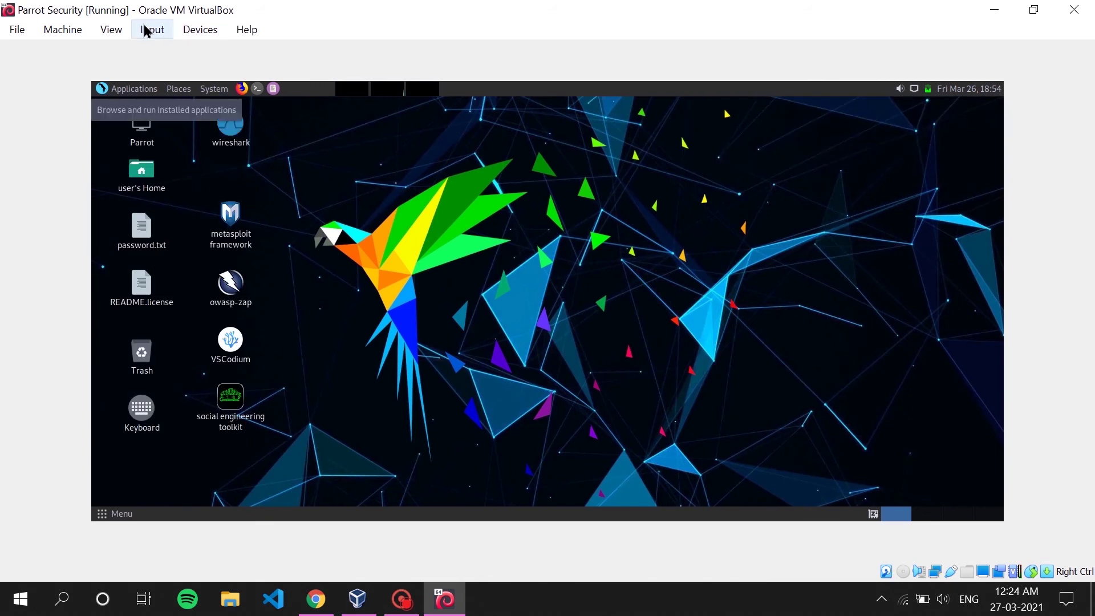
- Insert the Guest Additions CD image into the virtual machine and open the VBox_GAs_6.1.2 disc in a maximized file manager window
{"action": "left_click", "coordinate": [190, 29]}
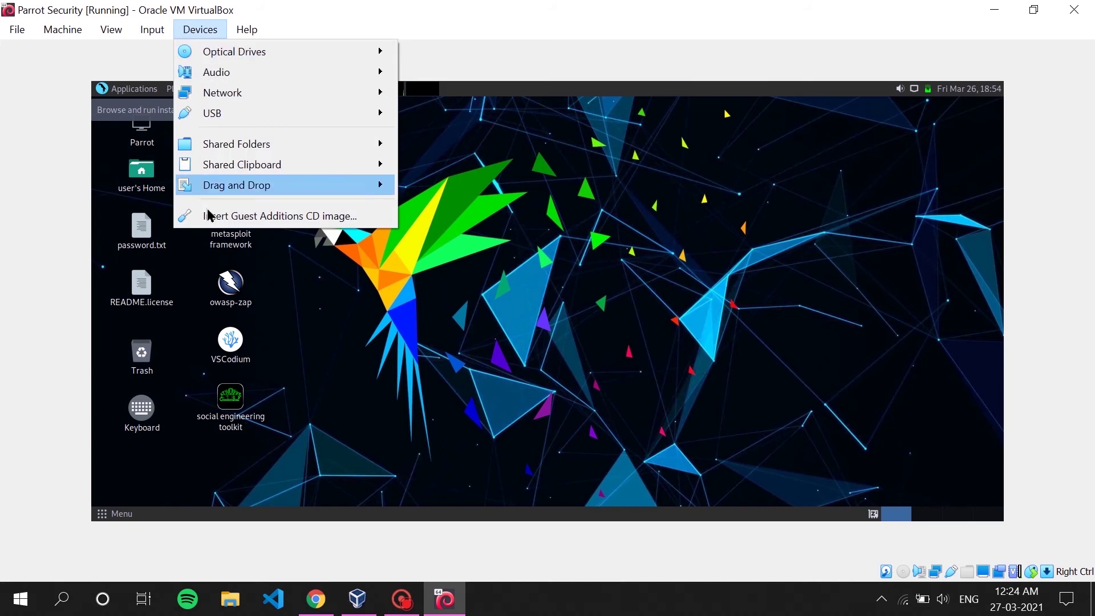
{"action": "left_click", "coordinate": [231, 216]}
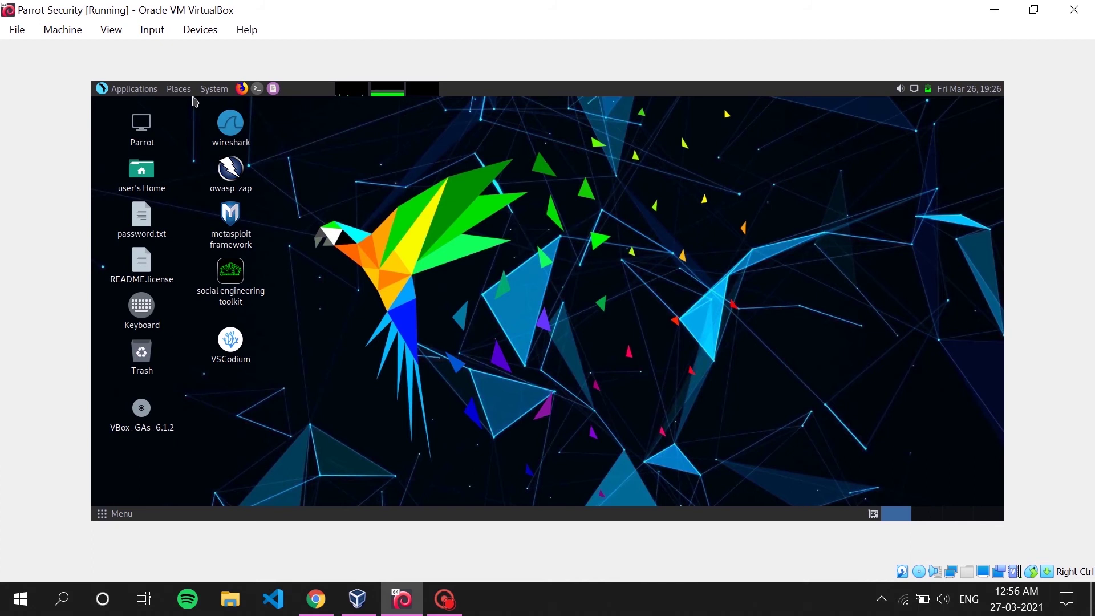
{"action": "left_click", "coordinate": [180, 89]}
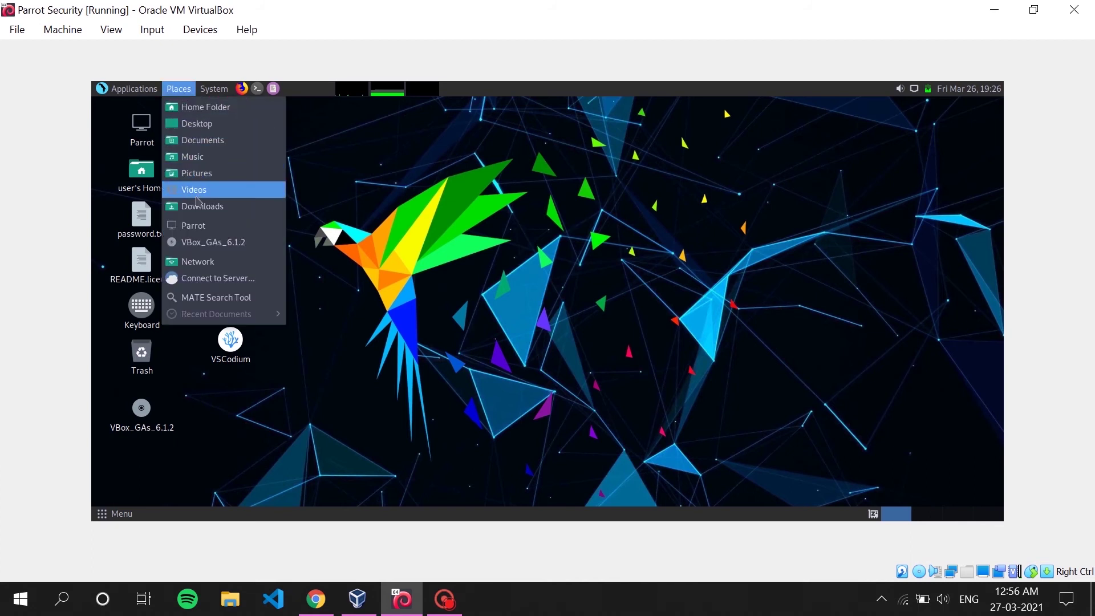
{"action": "left_click", "coordinate": [224, 242]}
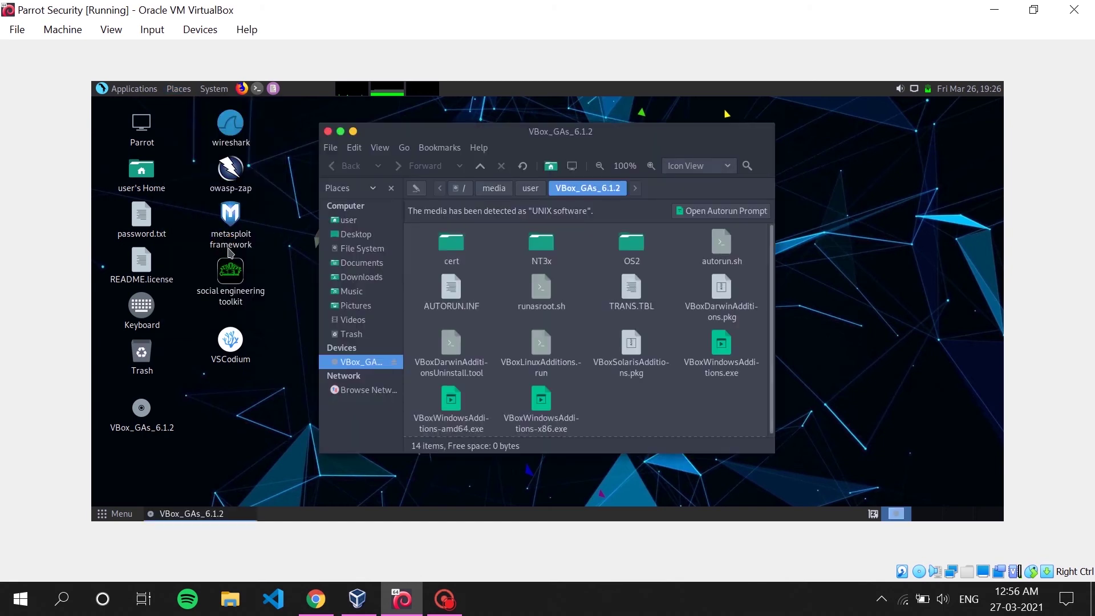
{"action": "left_click", "coordinate": [353, 132]}
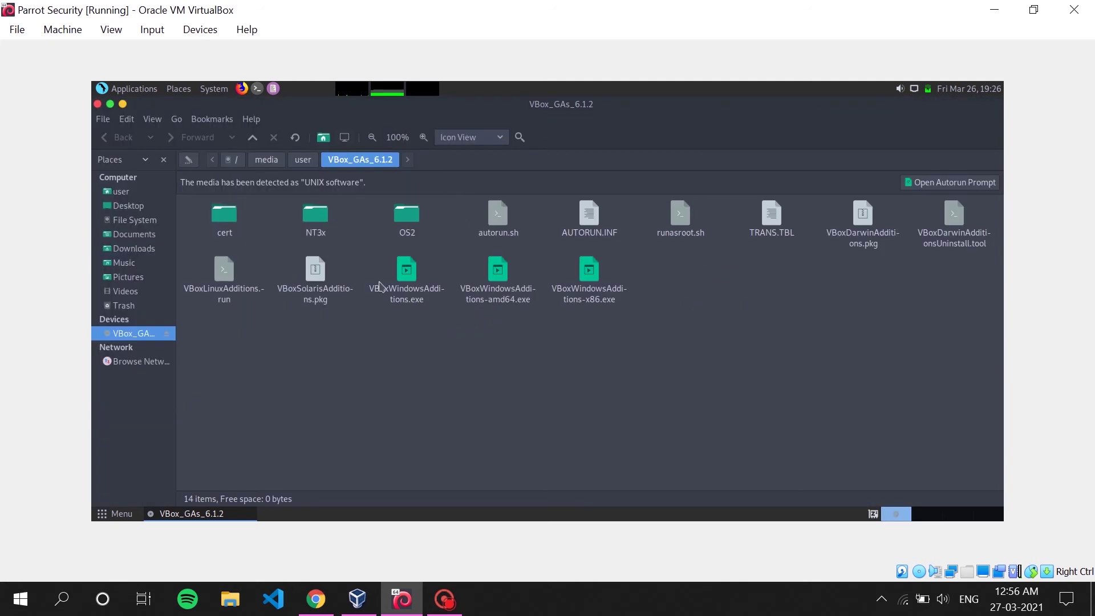
- Open a terminal in the VBox_GAs_6.1.2 folder and switch to root with su, entering the root password
{"action": "right_click", "coordinate": [678, 291]}
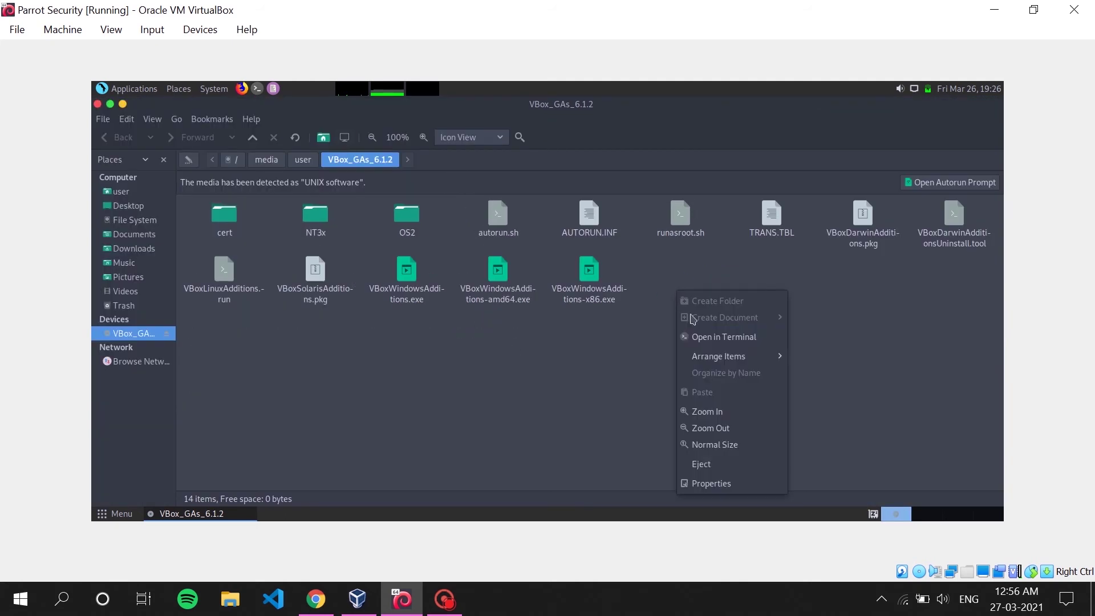
{"action": "left_click", "coordinate": [710, 341]}
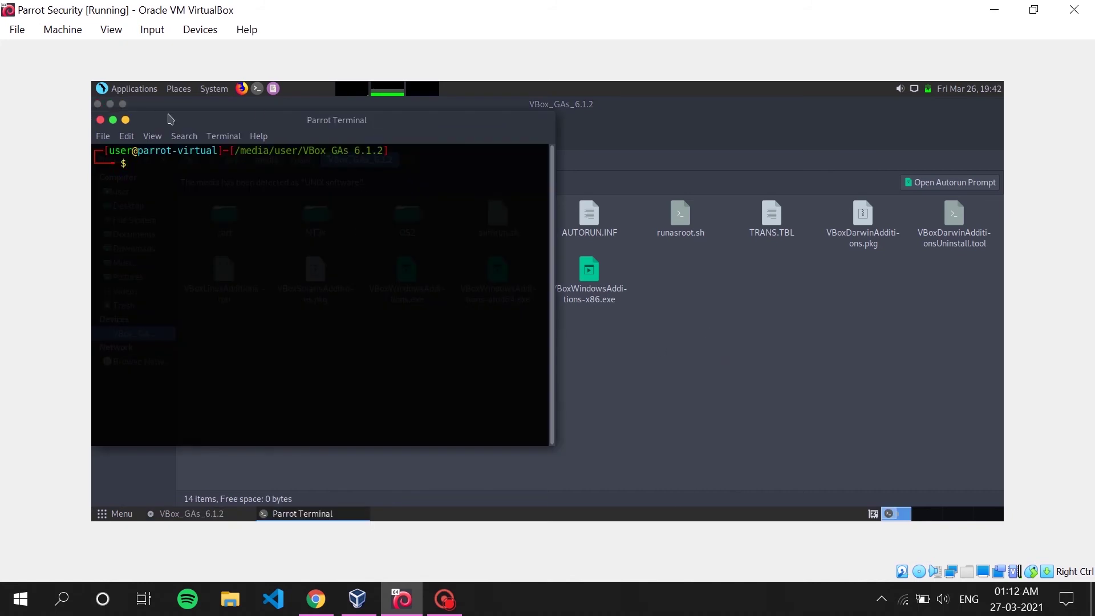
{"action": "left_click_drag", "start_coordinate": [201, 123], "coordinate": [371, 140]}
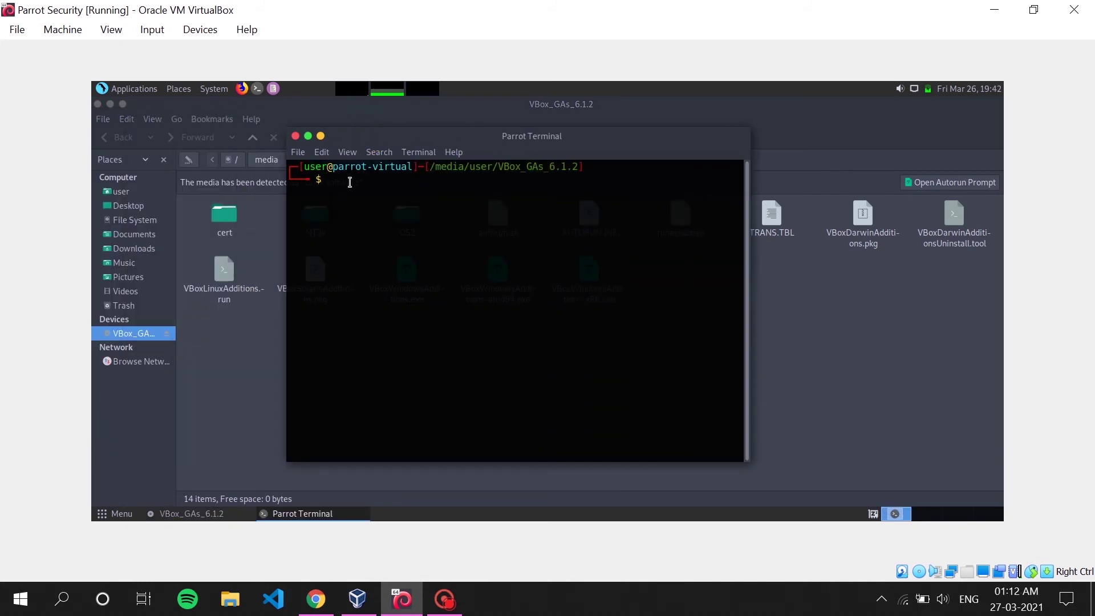
{"action": "type", "text": "su"}
{"action": "key", "text": "Return"}
{"action": "key", "text": "Return"}
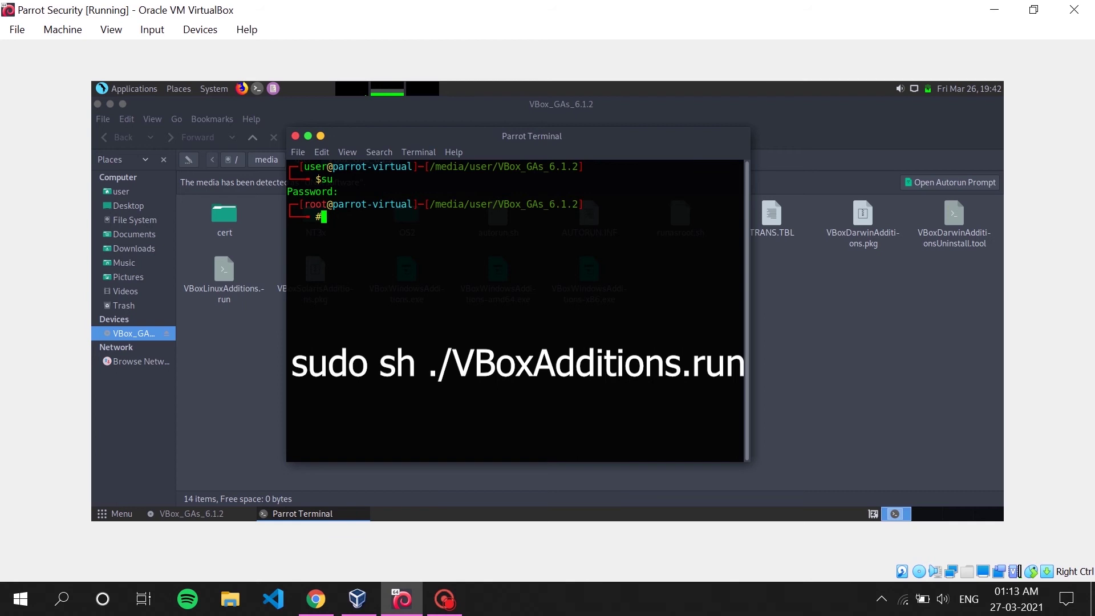
- Run the Guest Additions installer with the command sudo sh ./VBoxLinuxAdditions.run
{"action": "type", "text": "sudo sh ./VBoxLinuxAddi"}
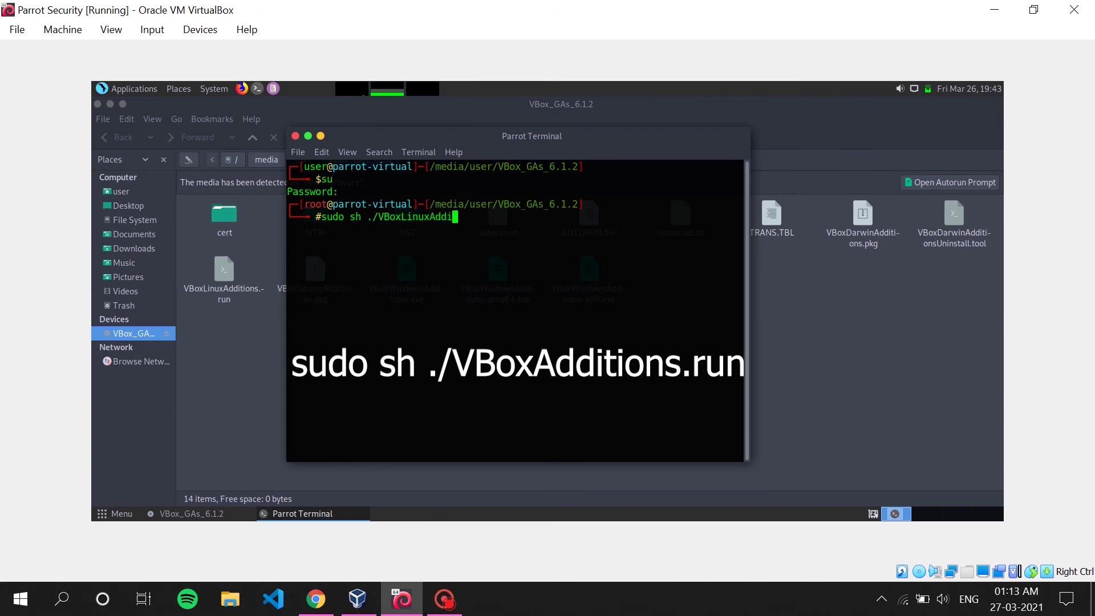
{"action": "type", "text": "tion"}
{"action": "type", "text": "s.run"}
{"action": "key", "text": "Return"}
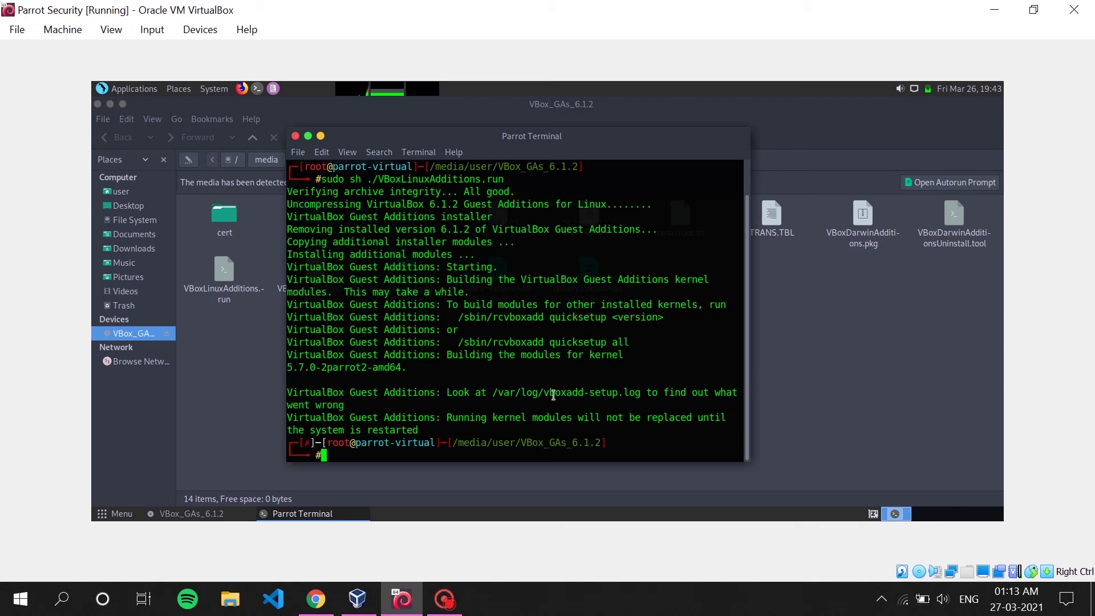
- Reboot the guest system with the reboot command, dismiss the mouse integration notice, and boot the default Parrot GNU/Linux entry
{"action": "type", "text": "reboot"}
{"action": "key", "text": "Return"}
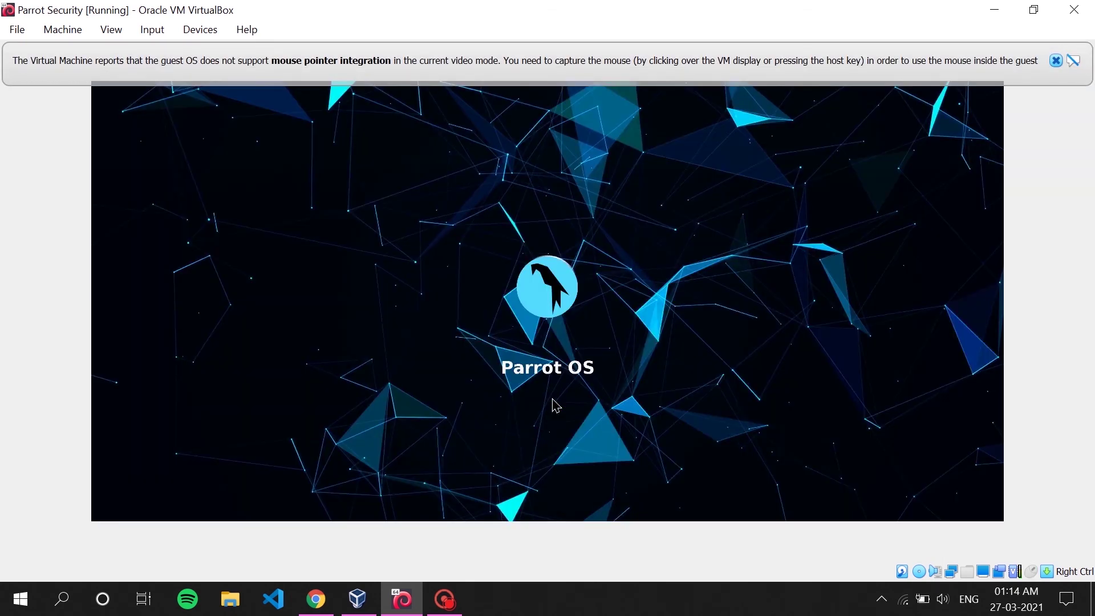
{"action": "left_click", "coordinate": [1056, 61]}
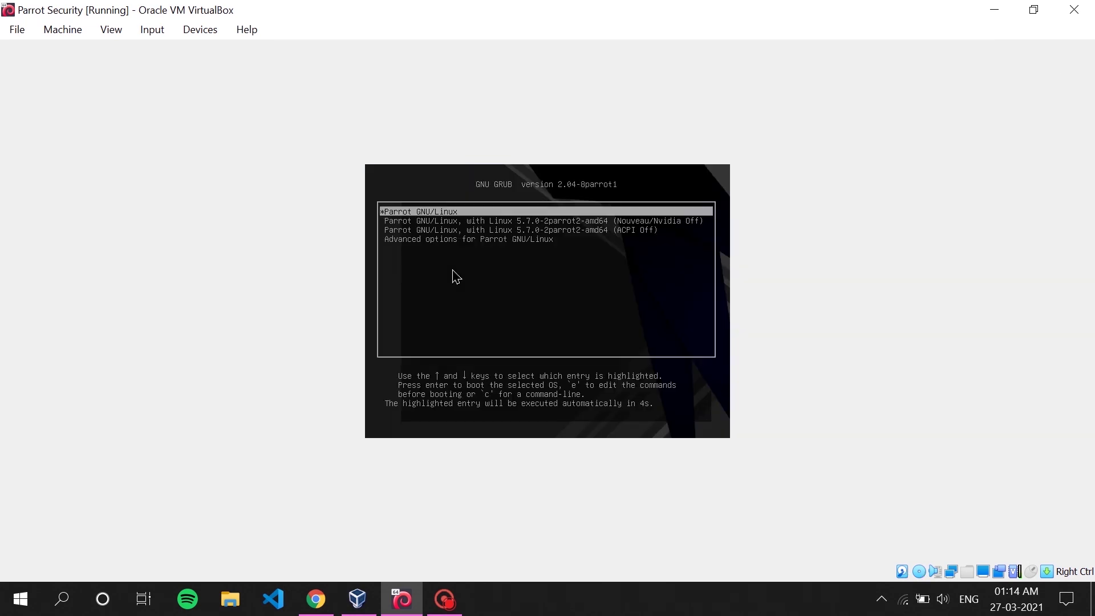
{"action": "key", "text": "Return"}
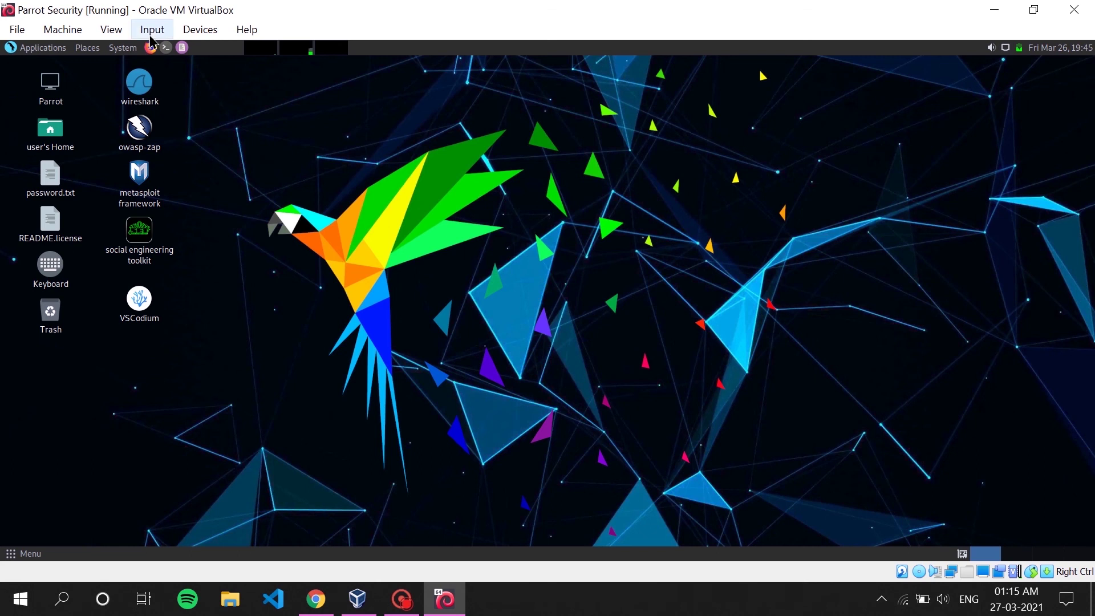
- Switch the virtual machine display to full-screen mode
{"action": "left_click", "coordinate": [118, 31]}
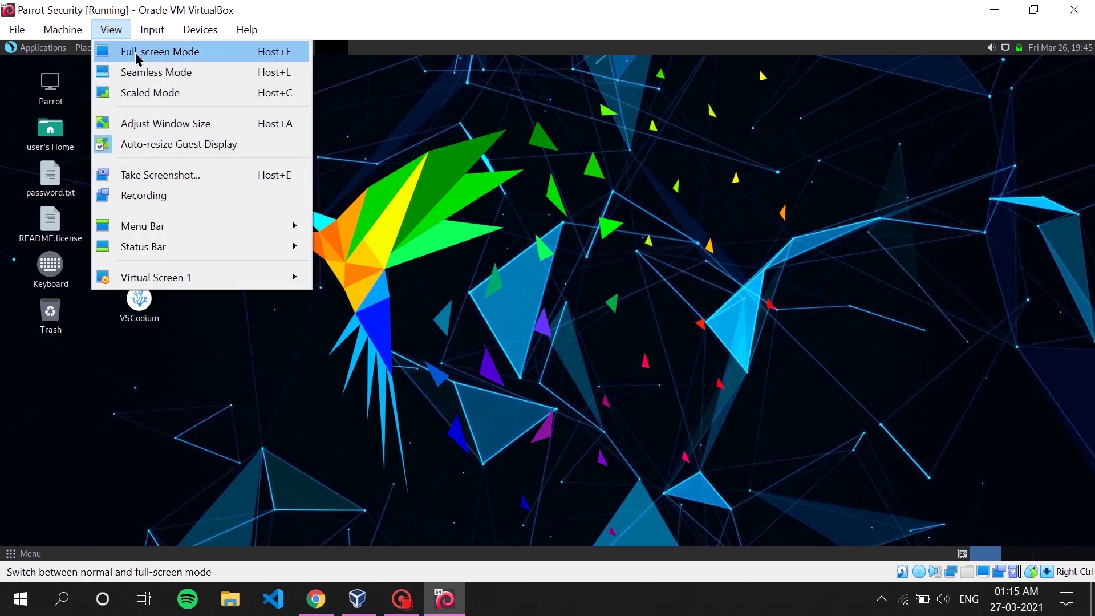
{"action": "left_click", "coordinate": [164, 48]}
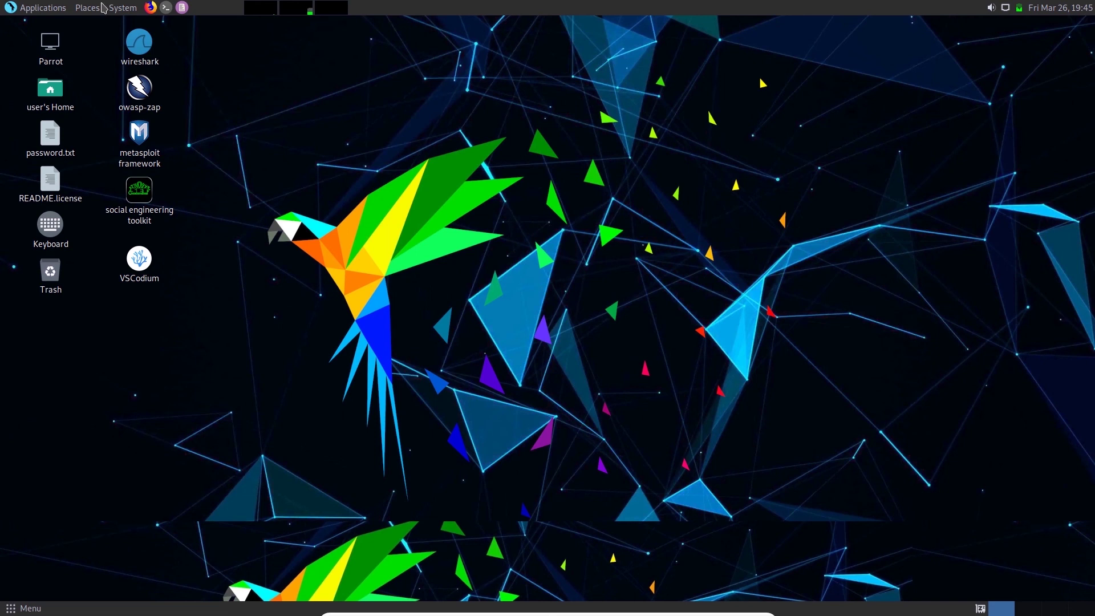
- Open a terminal, enter the text "Thanks for watching....." at the prompt, and close the terminal with exit
{"action": "left_click", "coordinate": [166, 7]}
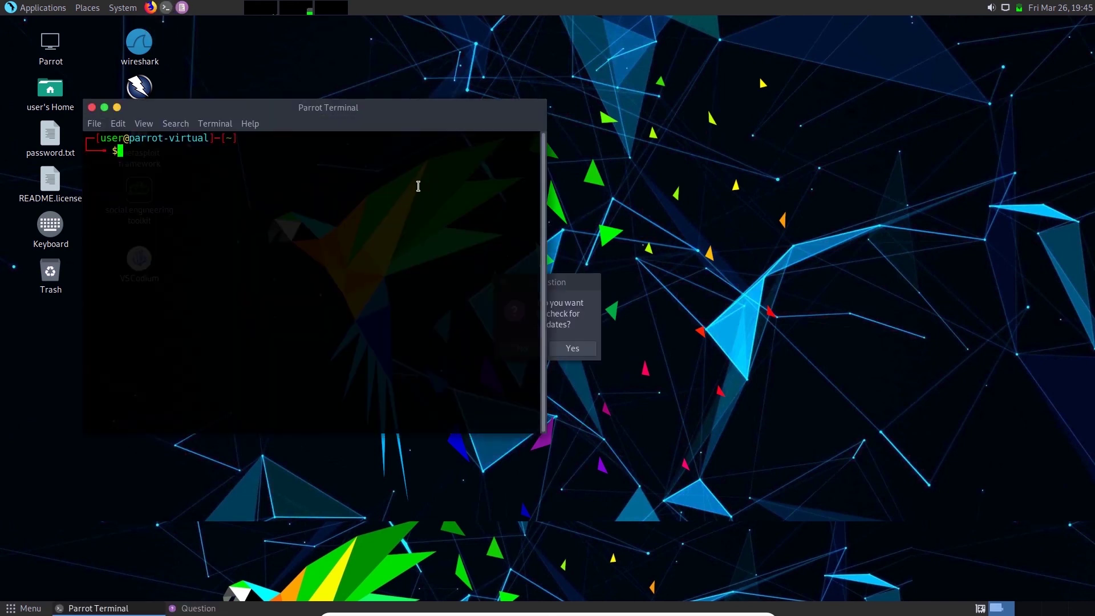
{"action": "type", "text": "Thanks for wa"}
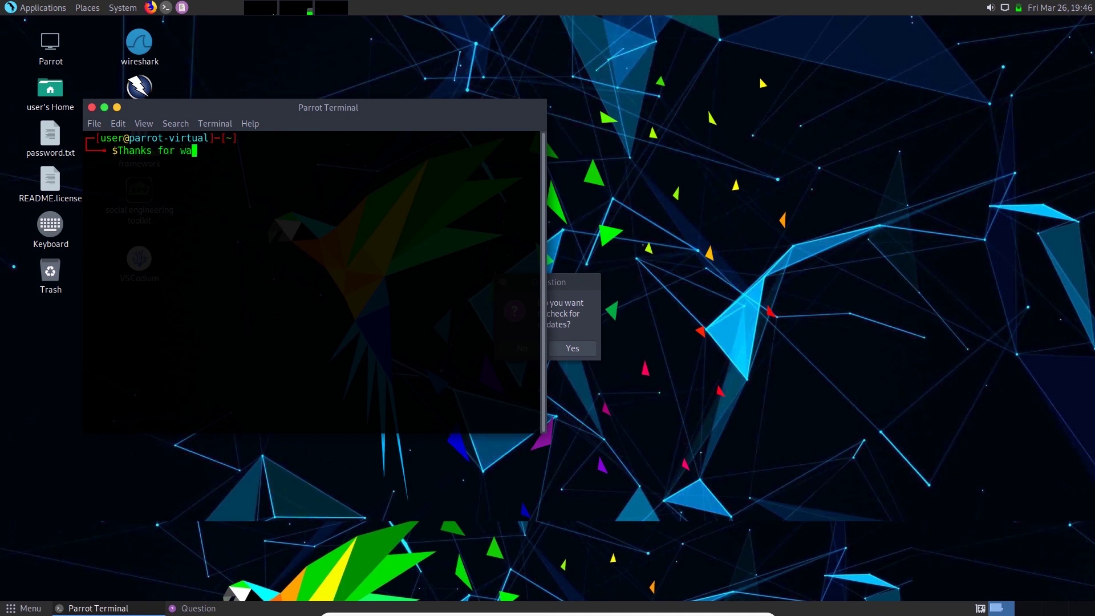
{"action": "type", "text": "tching....."}
{"action": "key", "text": "Return"}
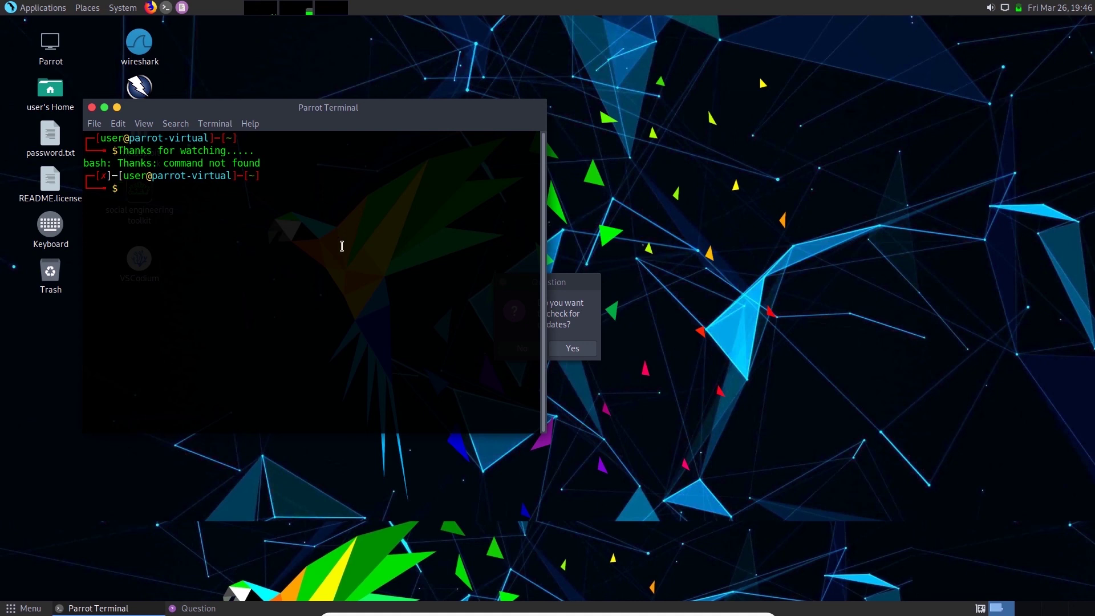
{"action": "type", "text": "exit"}
{"action": "key", "text": "Return"}
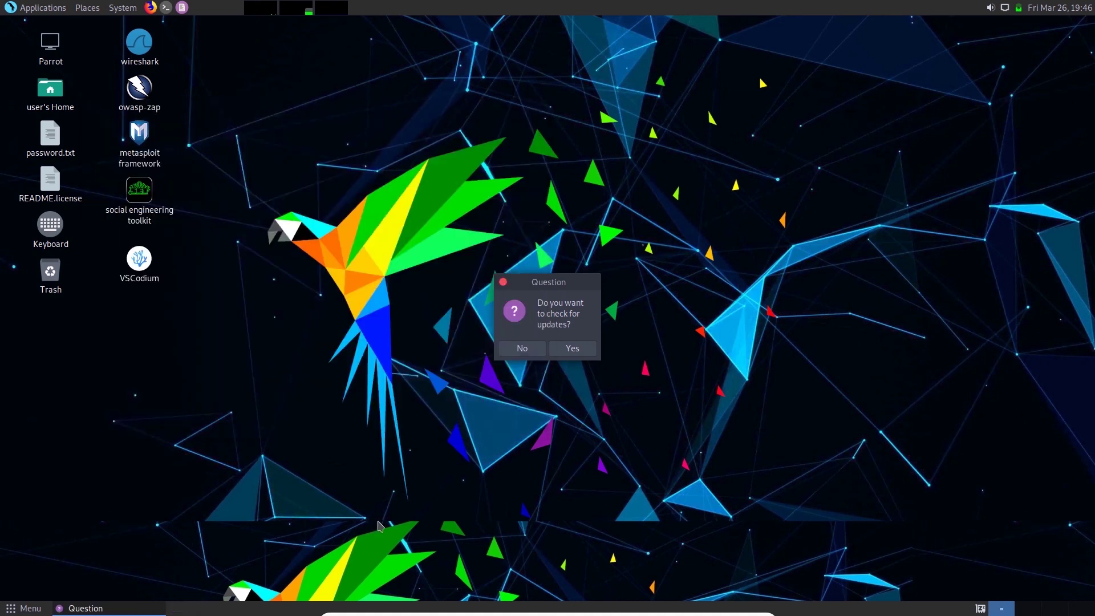
- Leave full-screen mode and minimize the virtual machine window
{"action": "left_click", "coordinate": [378, 481]}
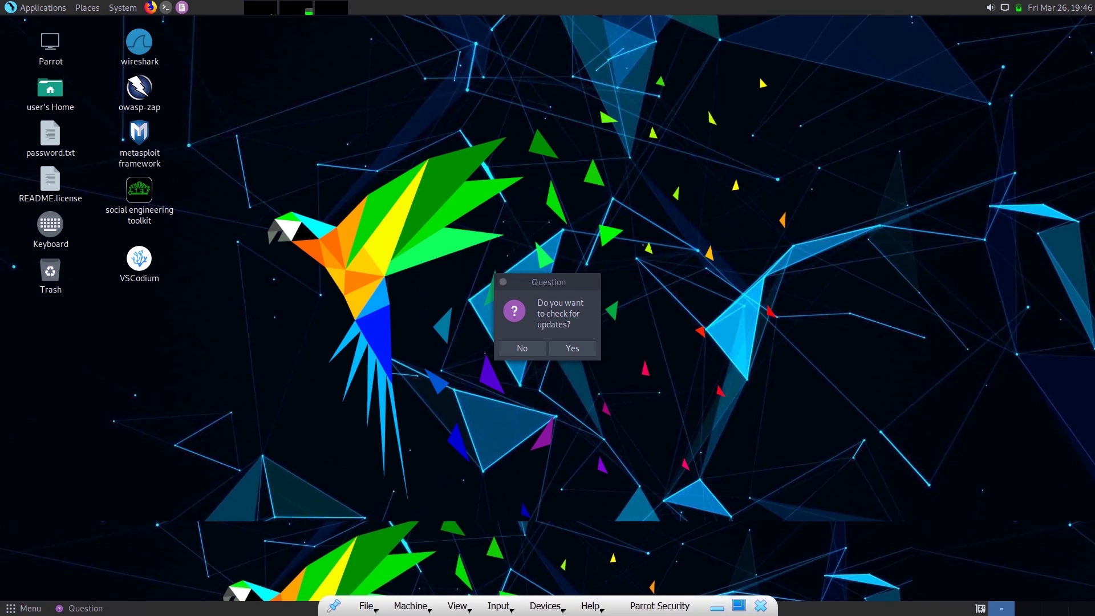
{"action": "left_click", "coordinate": [742, 607]}
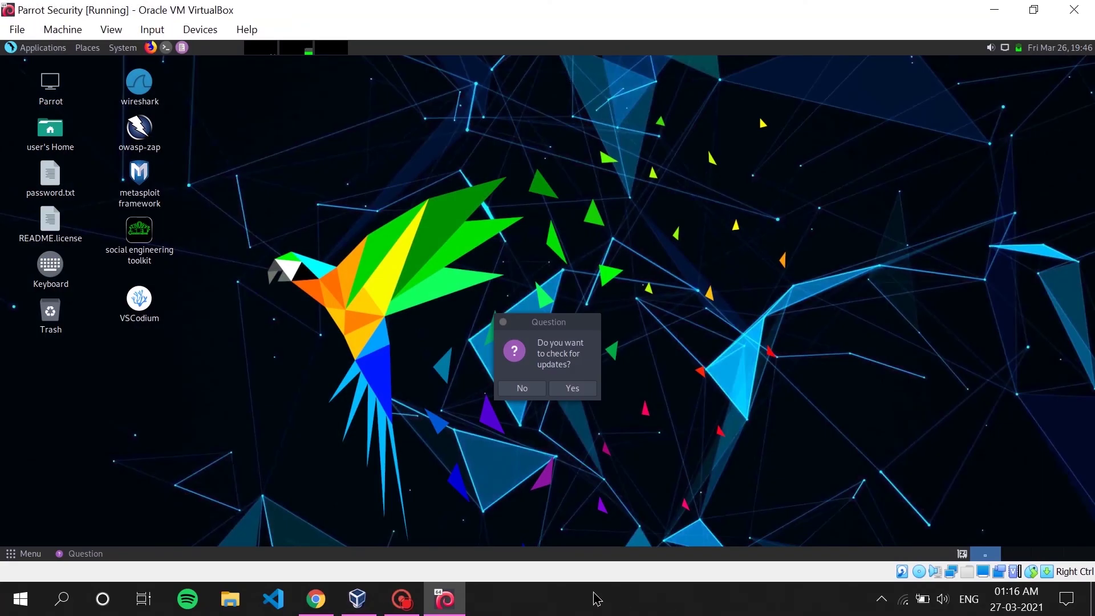
{"action": "left_click", "coordinate": [1003, 9]}
{"action": "left_click", "coordinate": [1003, 10]}
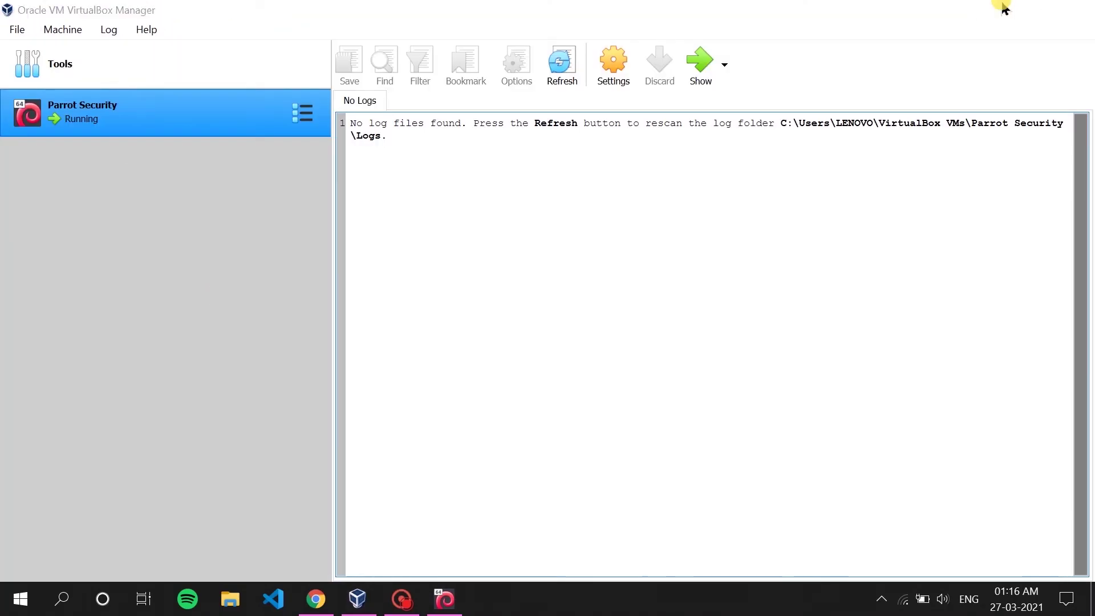